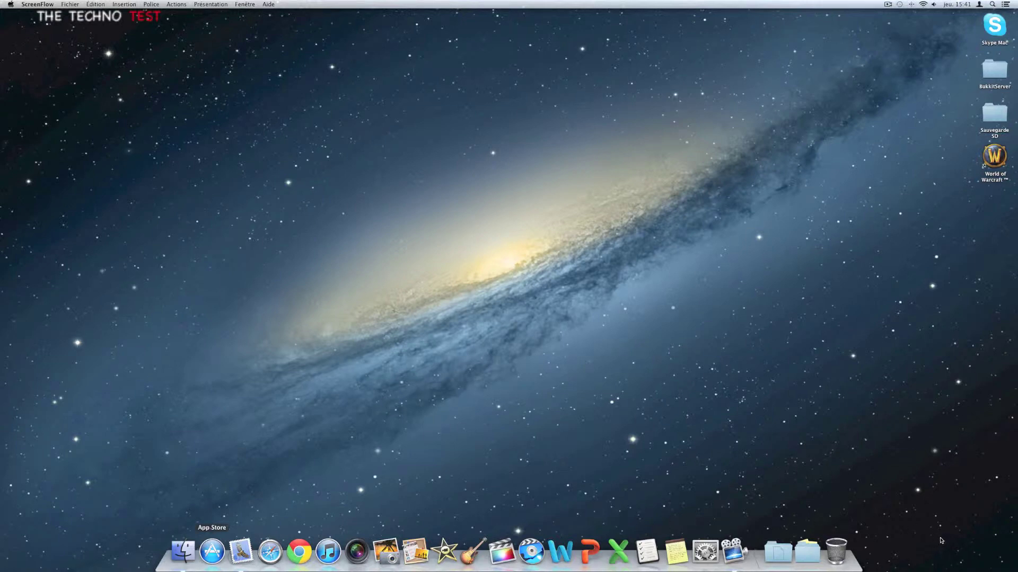
# Open Launchpad and browse to its second page of applications.
pyautogui.press('F4')
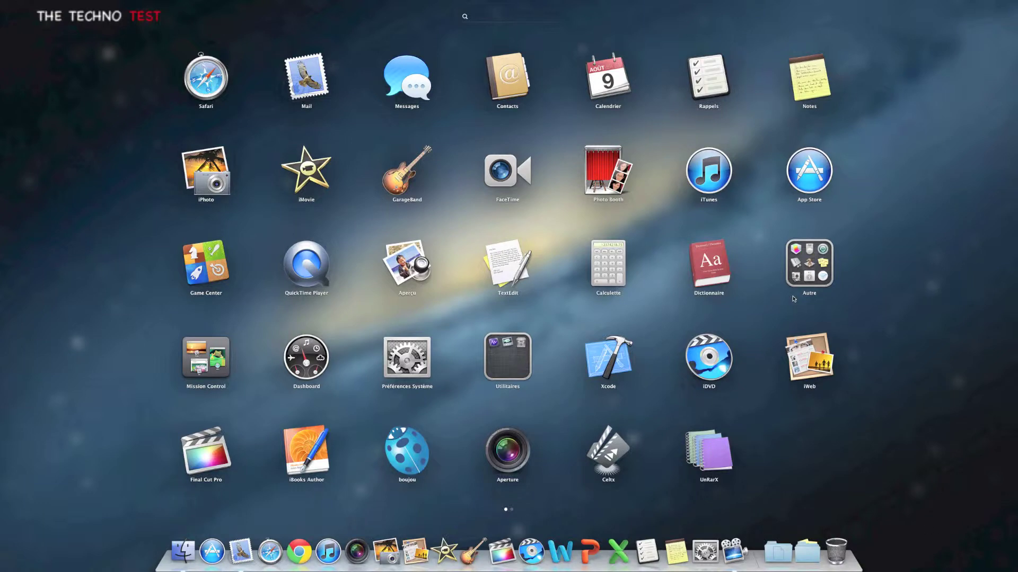
pyautogui.hscroll(3, 759, 88)
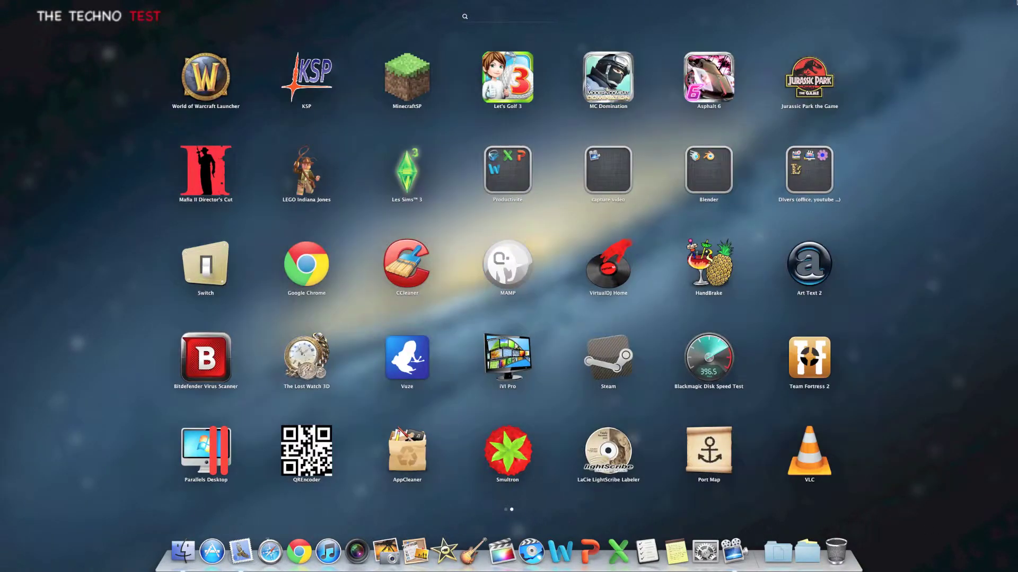
pyautogui.moveTo(824, 84); pyautogui.dragTo(848, 89)
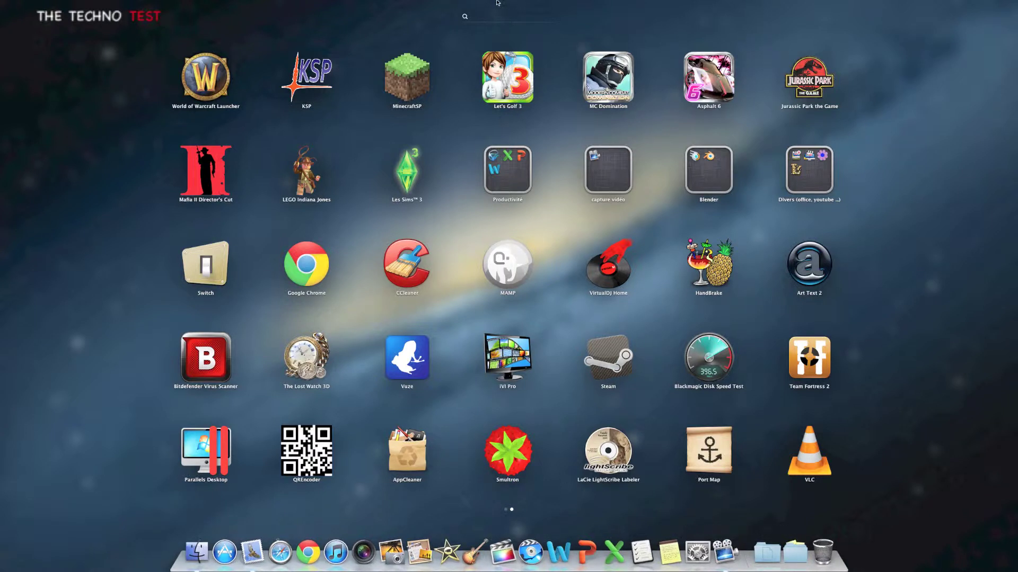
# Search the Launchpad applications for "final", clear the search and leave Launchpad.
pyautogui.click(490, 19)
pyautogui.write('final')
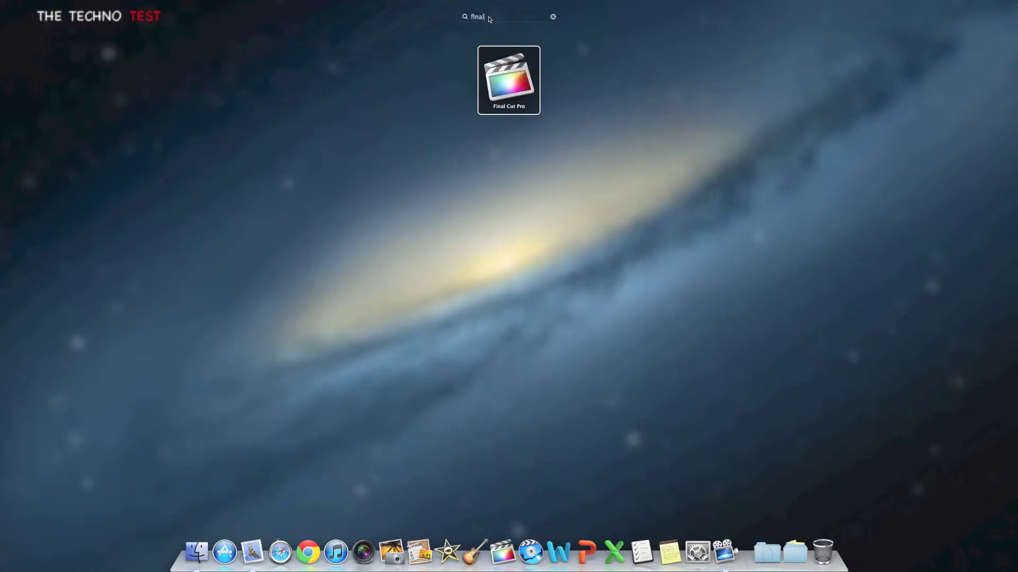
pyautogui.press('BackSpace')
pyautogui.press('BackSpace')
pyautogui.press('BackSpace')
pyautogui.press('BackSpace')
pyautogui.press('BackSpace')
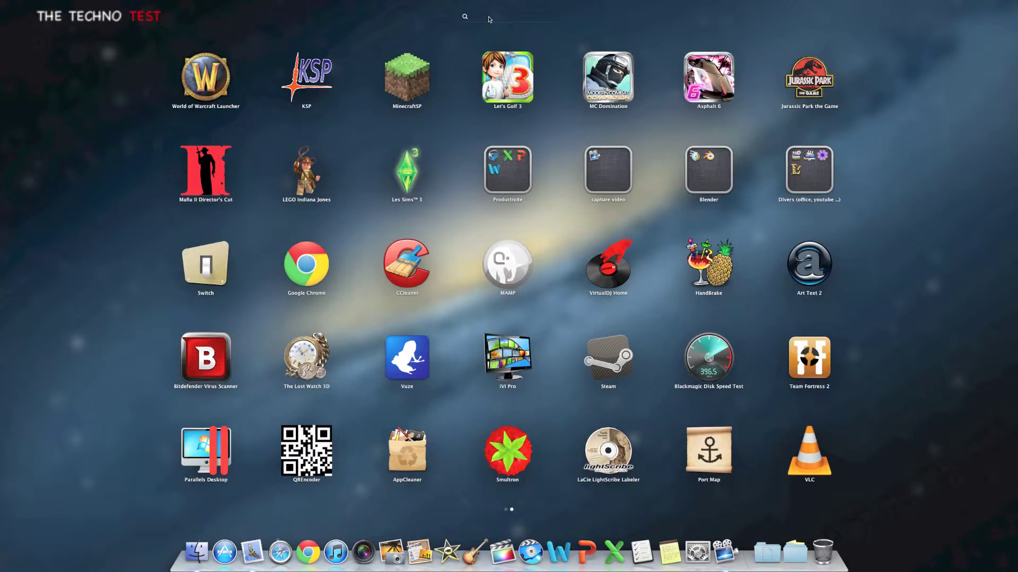
pyautogui.click(918, 352)
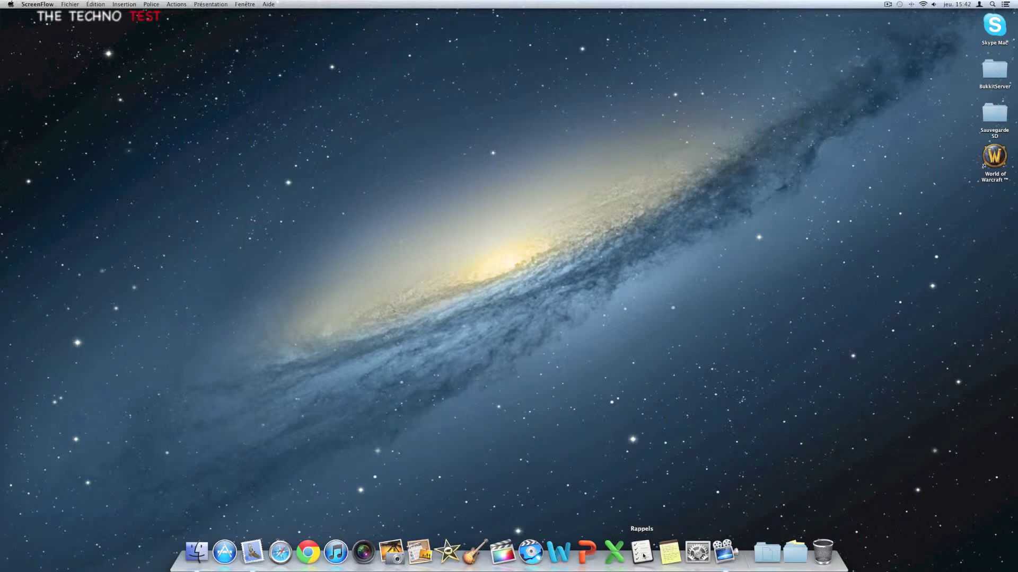
# Switch to Notes, enter "bonjour" in the empty note, erase it and close the window.
pyautogui.click(666, 556)
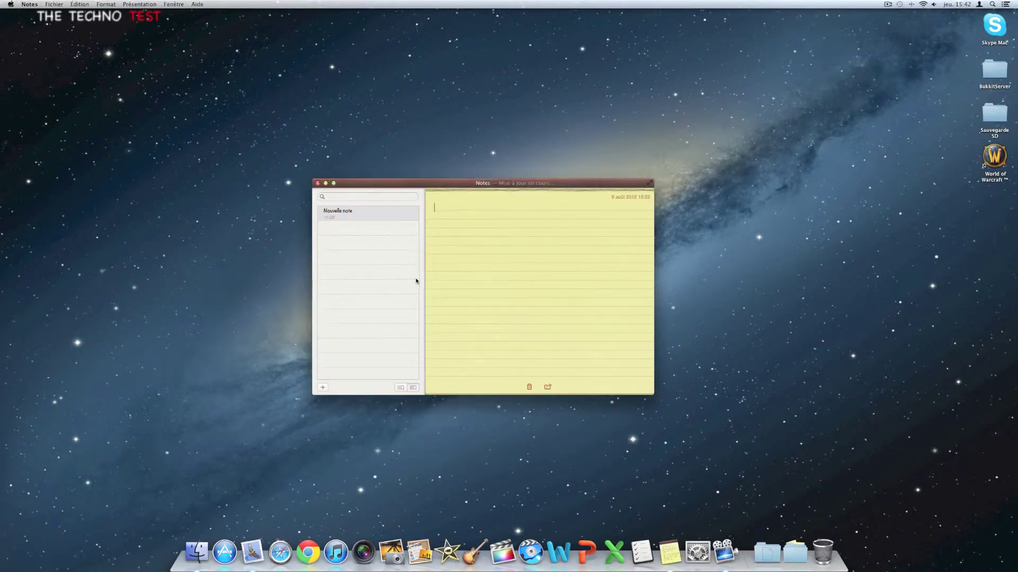
pyautogui.write('bonjour')
pyautogui.press('BackSpace')
pyautogui.press('BackSpace')
pyautogui.press('BackSpace')
pyautogui.press('BackSpace')
pyautogui.press('BackSpace')
pyautogui.press('BackSpace')
pyautogui.press('BackSpace')
pyautogui.click(318, 182)
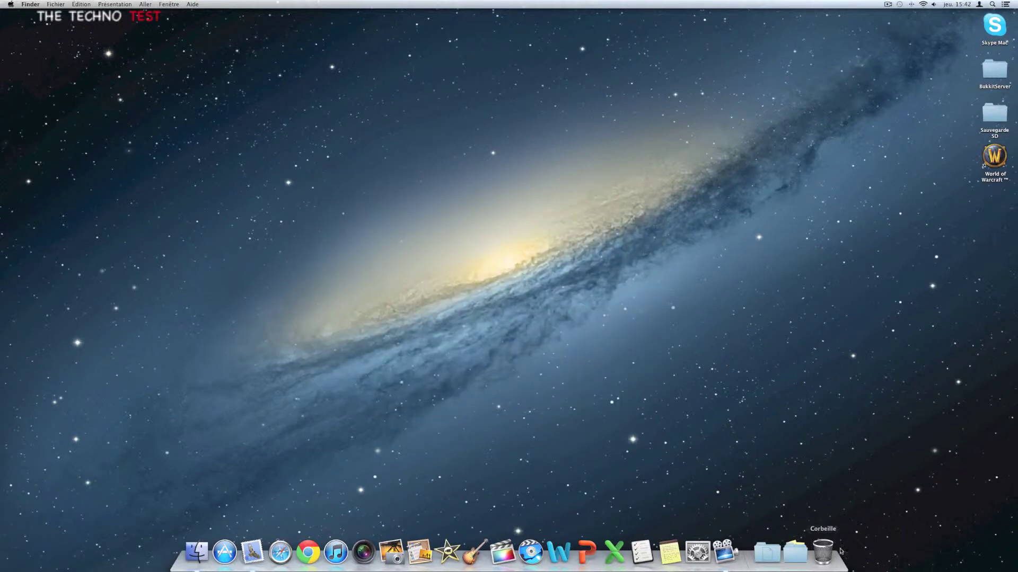
# Open Rappels, add the reminder "aller chercher le pain" and mark it as completed.
pyautogui.click(639, 559)
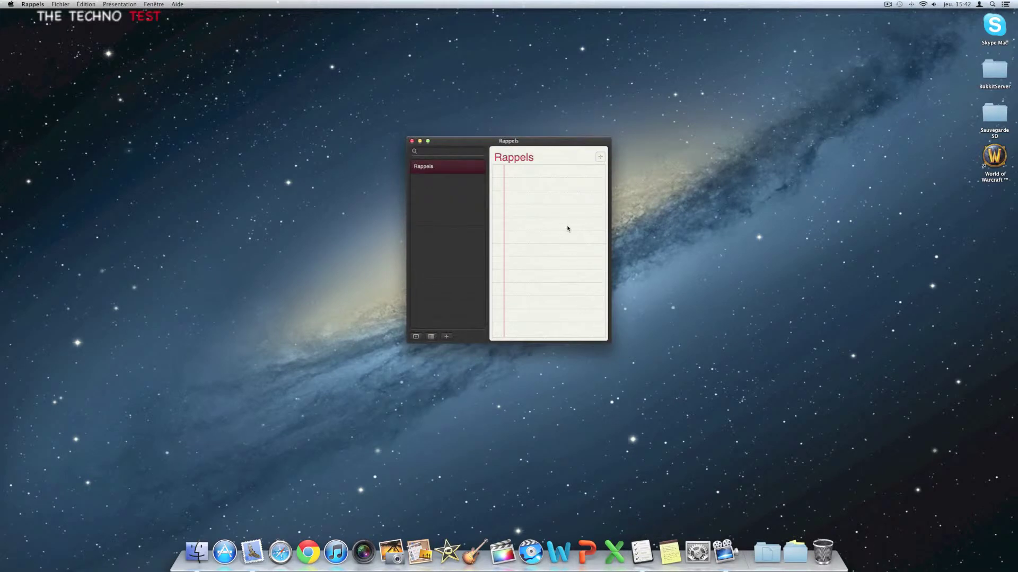
pyautogui.click(539, 175)
pyautogui.write('aller chercher le pain')
pyautogui.click(498, 172)
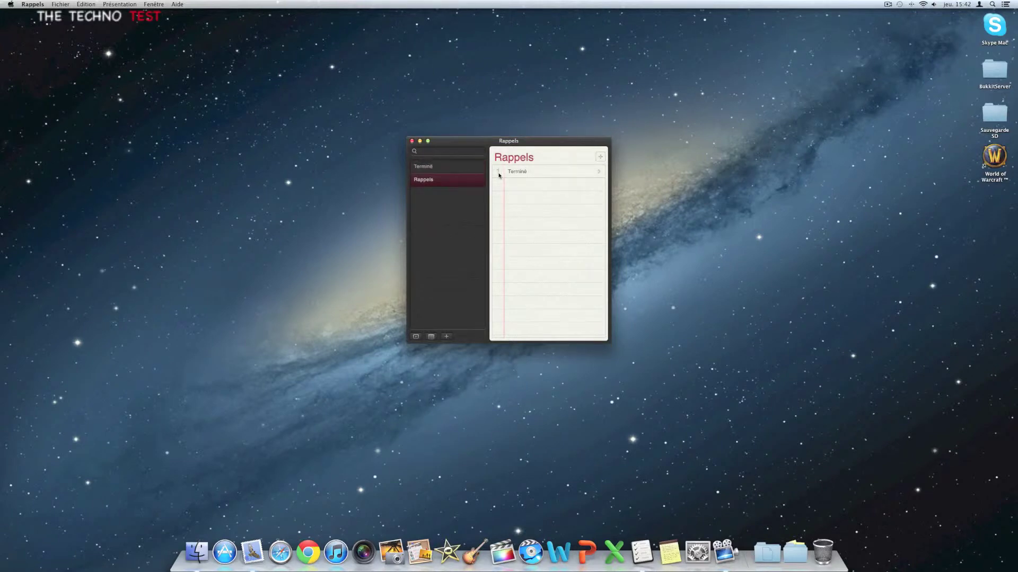
# Delete the "aller chercher le pain" reminder from the Terminé list and close Rappels.
pyautogui.click(458, 171)
pyautogui.rightClick(531, 179)
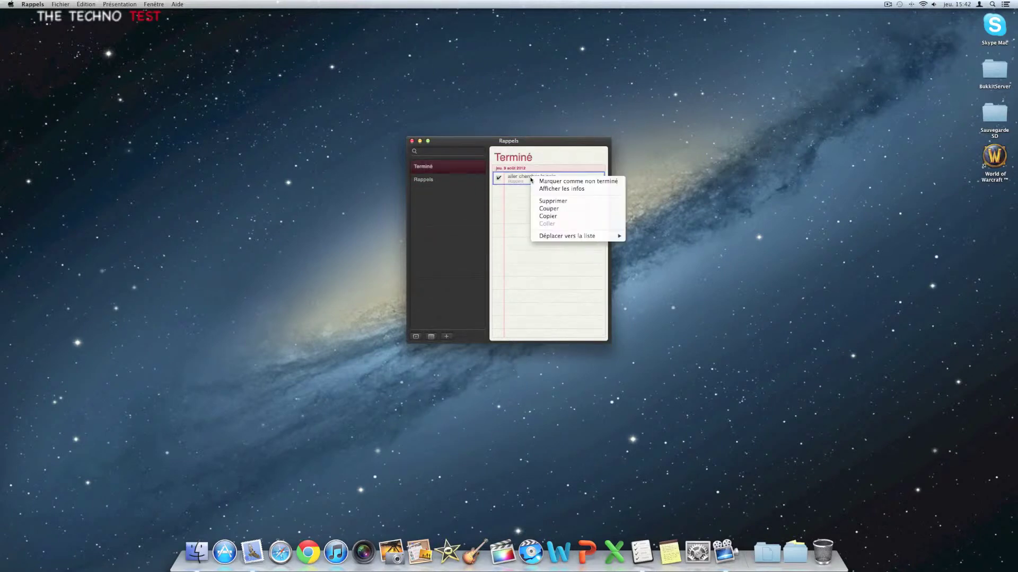
pyautogui.click(546, 202)
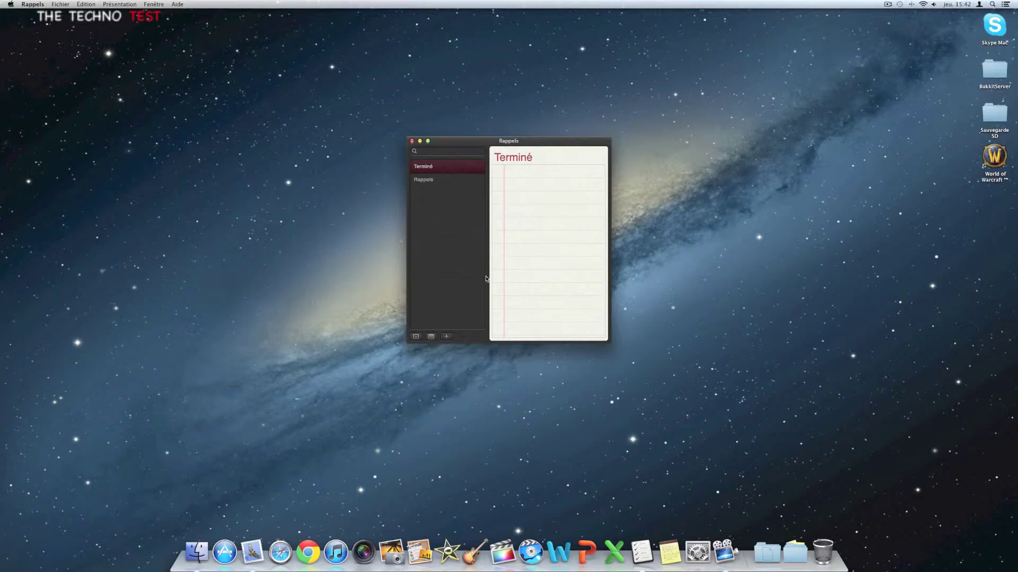
pyautogui.click(412, 141)
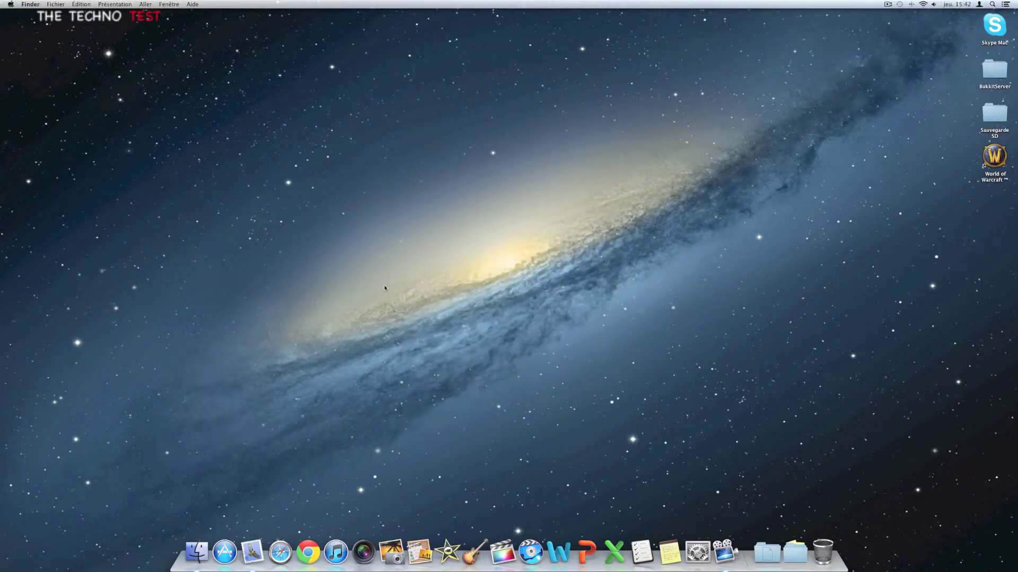
# Launch Messages from the first page of Launchpad.
pyautogui.press('F4')
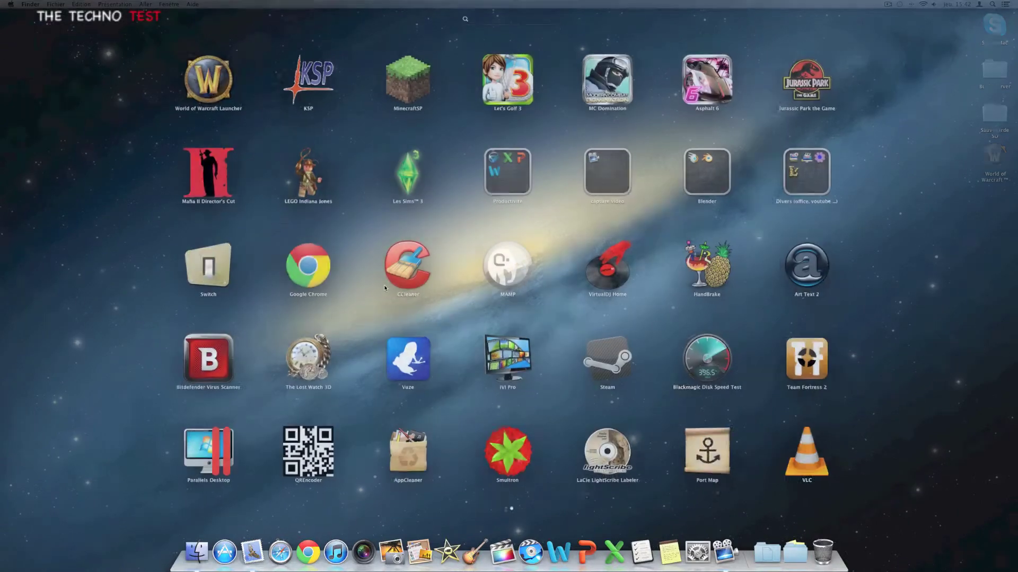
pyautogui.hscroll(-3, 383, 285)
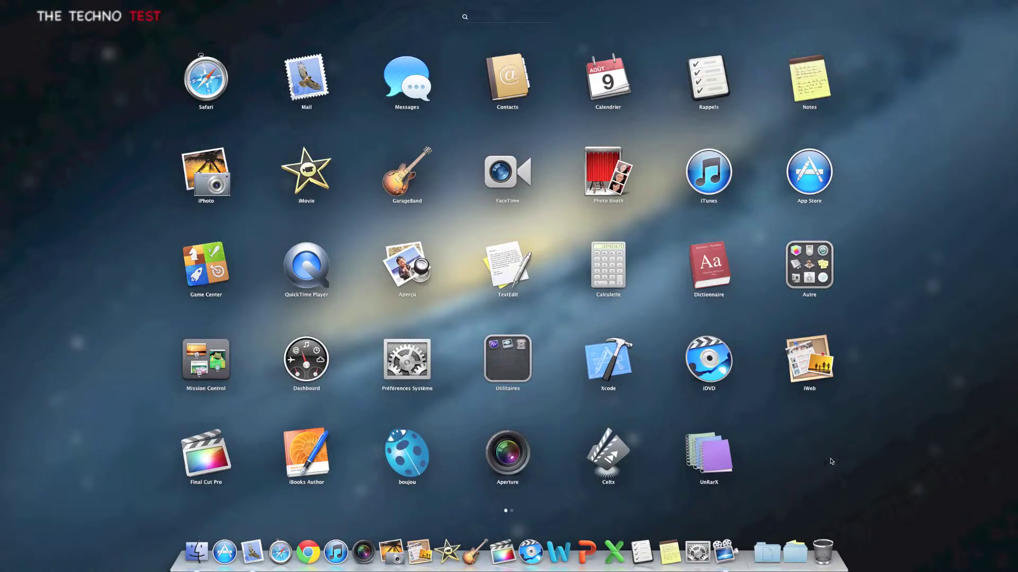
pyautogui.click(851, 464)
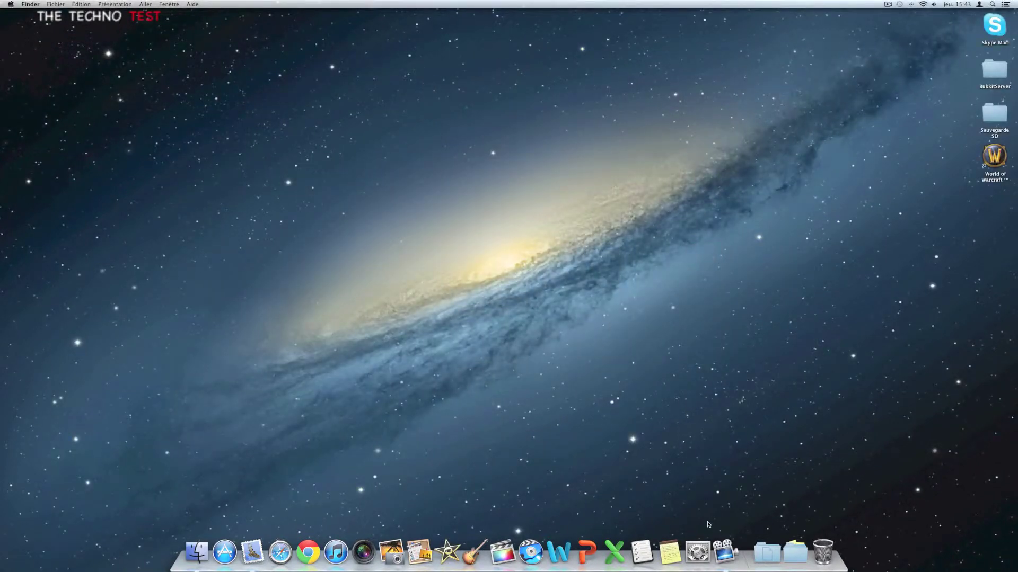
pyautogui.press('F4')
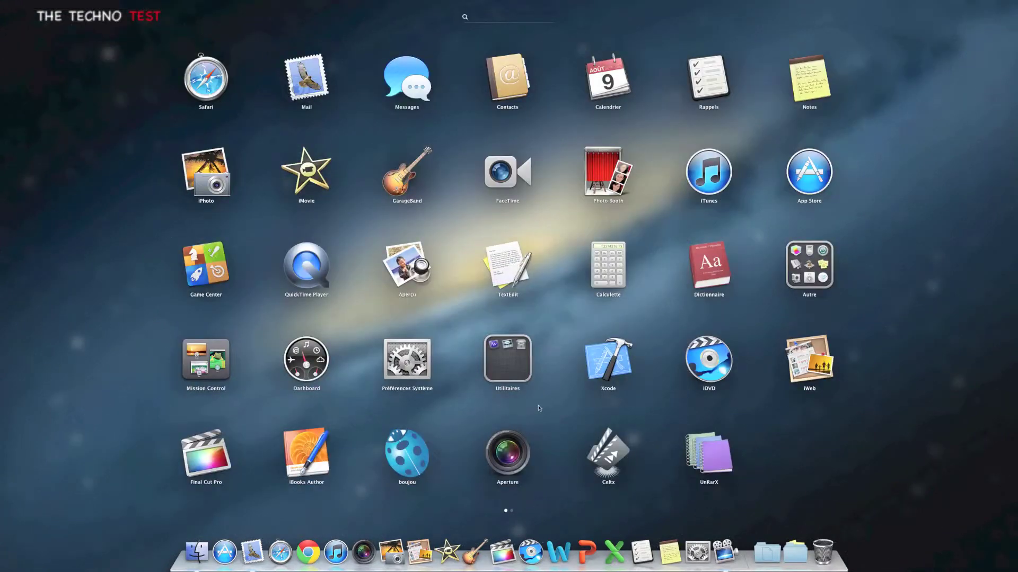
pyautogui.click(415, 93)
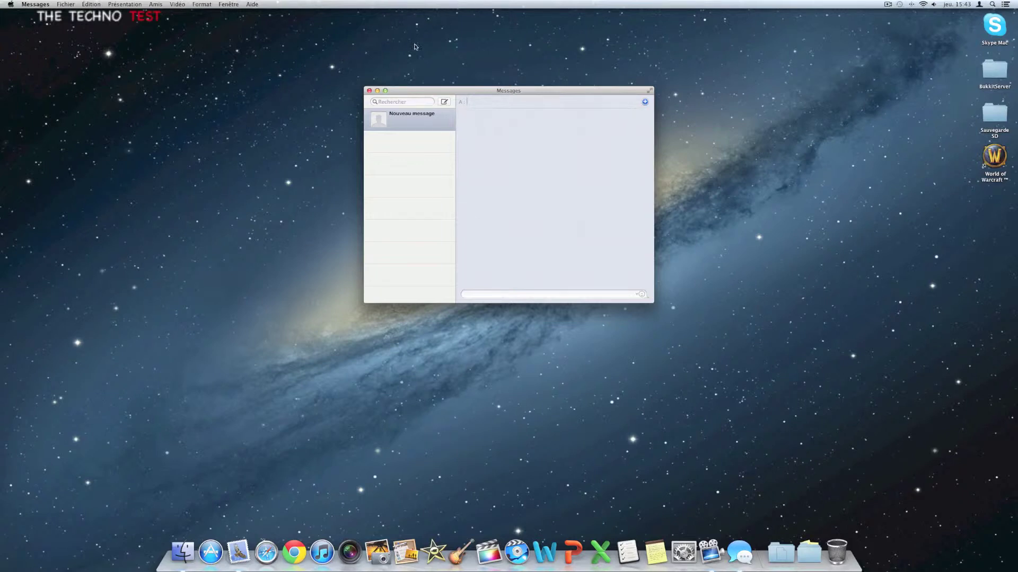
# Close the new message window and quit Messages.
pyautogui.click(369, 90)
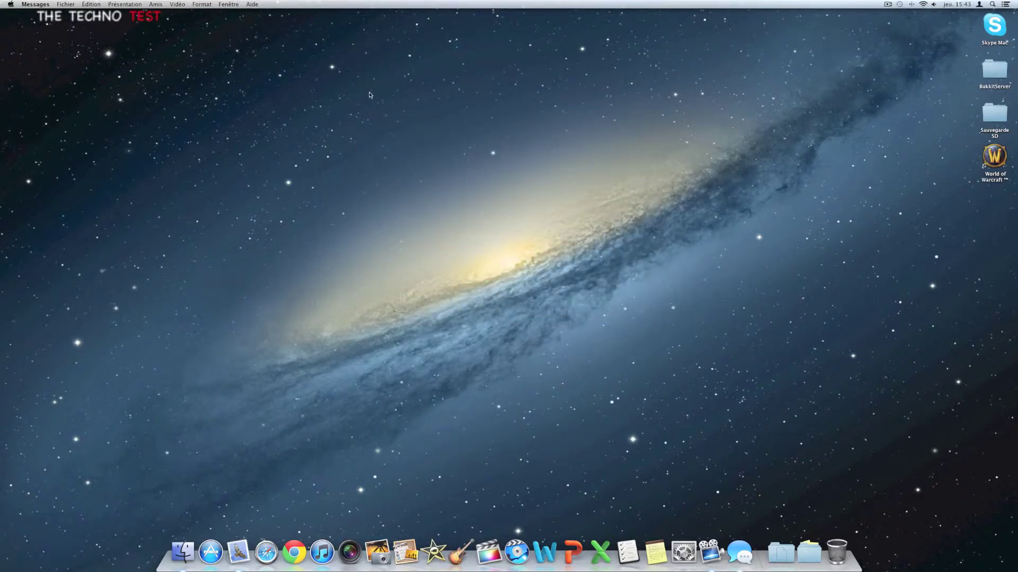
pyautogui.rightClick(740, 552)
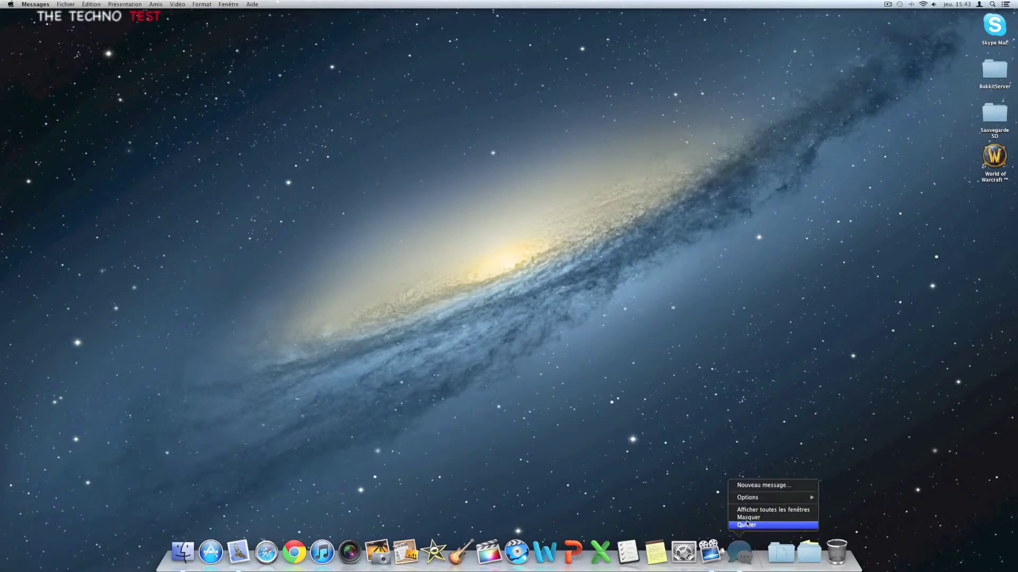
pyautogui.click(747, 526)
# Launch Game Center from Launchpad to view the player profile page, and close its window.
pyautogui.press('F4')
pyautogui.hscroll(-3, 126, 336)
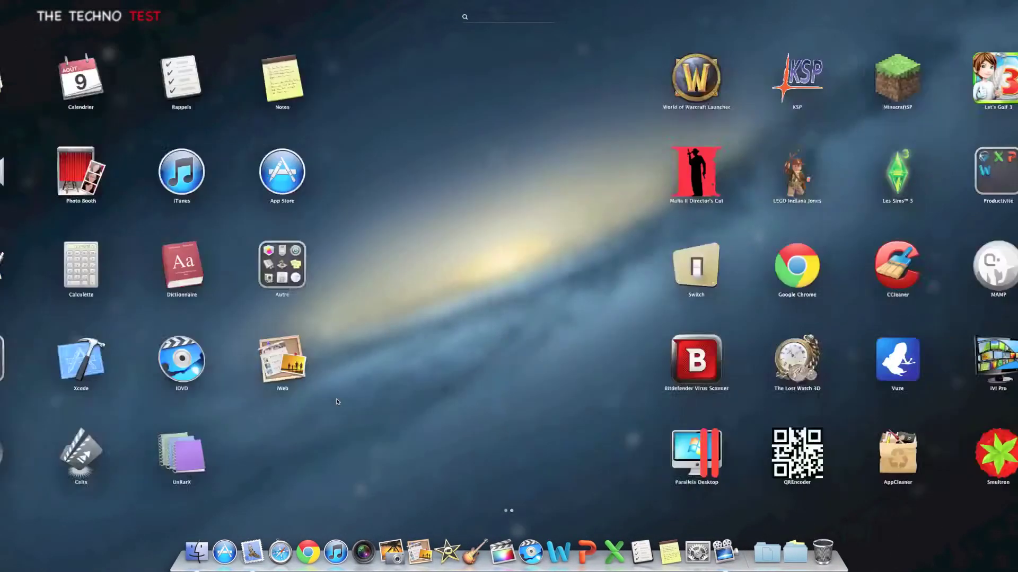
pyautogui.click(191, 289)
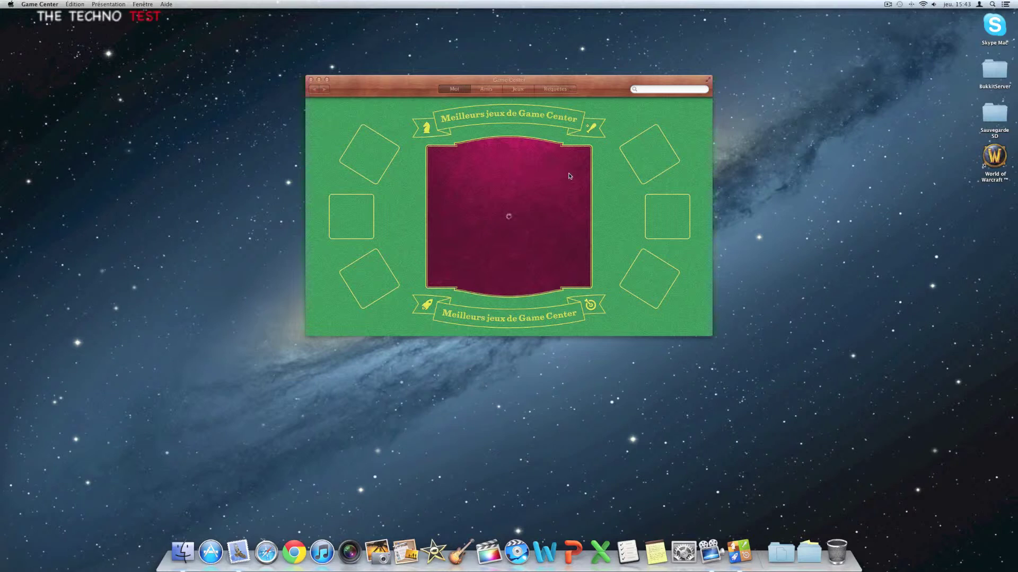
pyautogui.moveTo(374, 78); pyautogui.dragTo(351, 86)
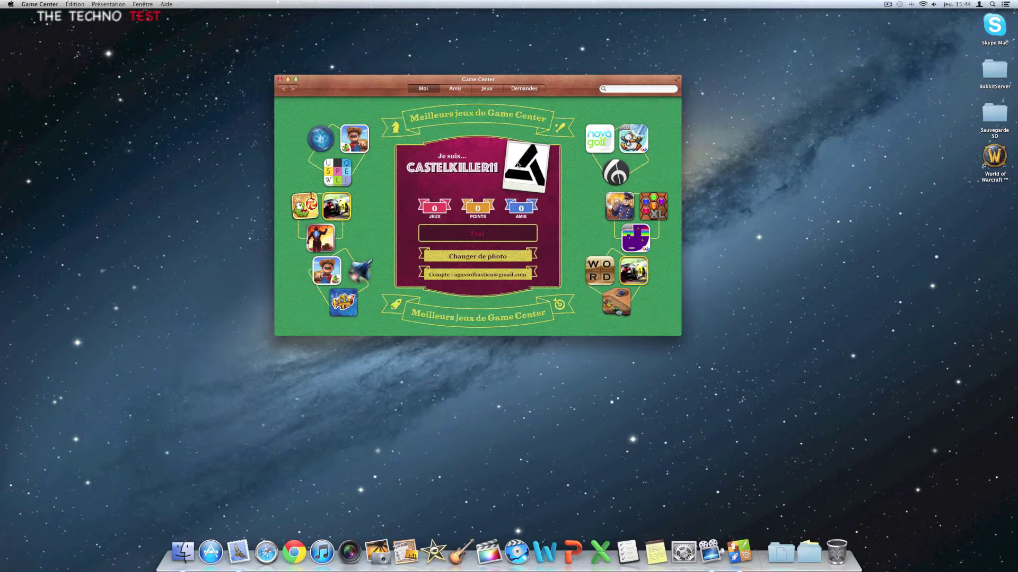
pyautogui.click(281, 79)
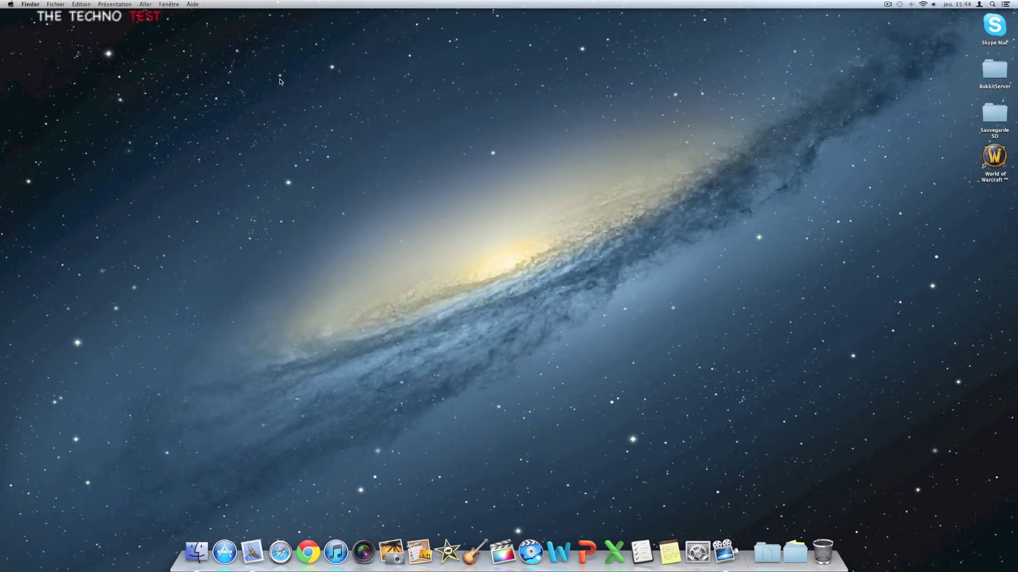
# Open the Notifications settings in Préférences Système, and show and hide the Notification Center.
pyautogui.click(697, 553)
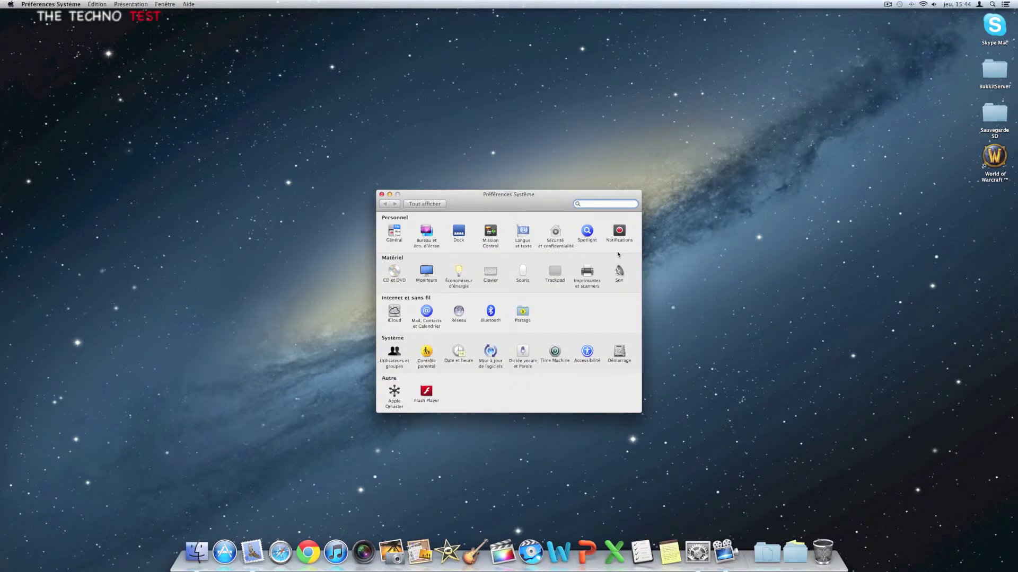
pyautogui.click(618, 232)
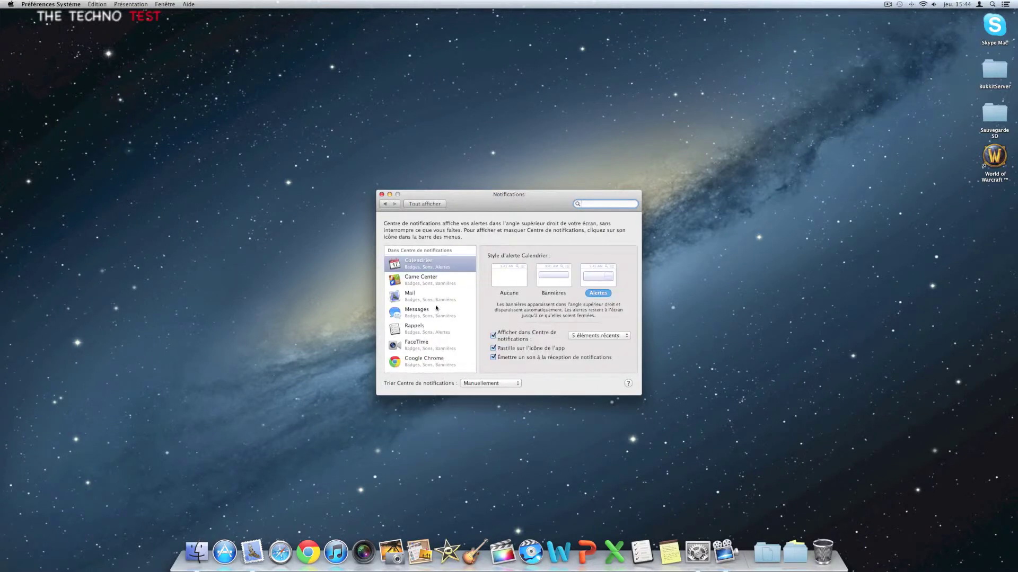
pyautogui.click(1007, 4)
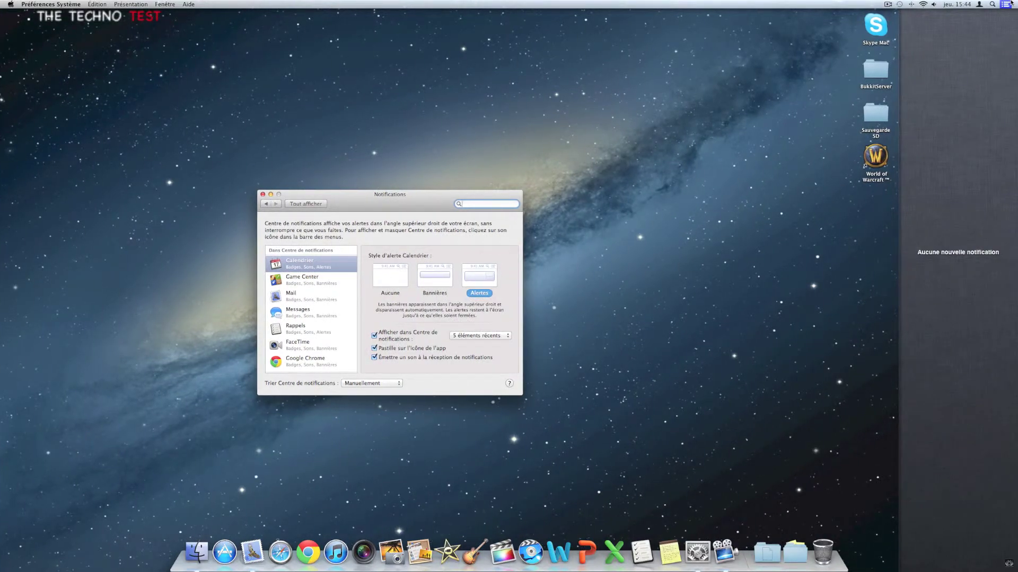
pyautogui.click(1007, 4)
pyautogui.click(1007, 3)
pyautogui.click(1010, 3)
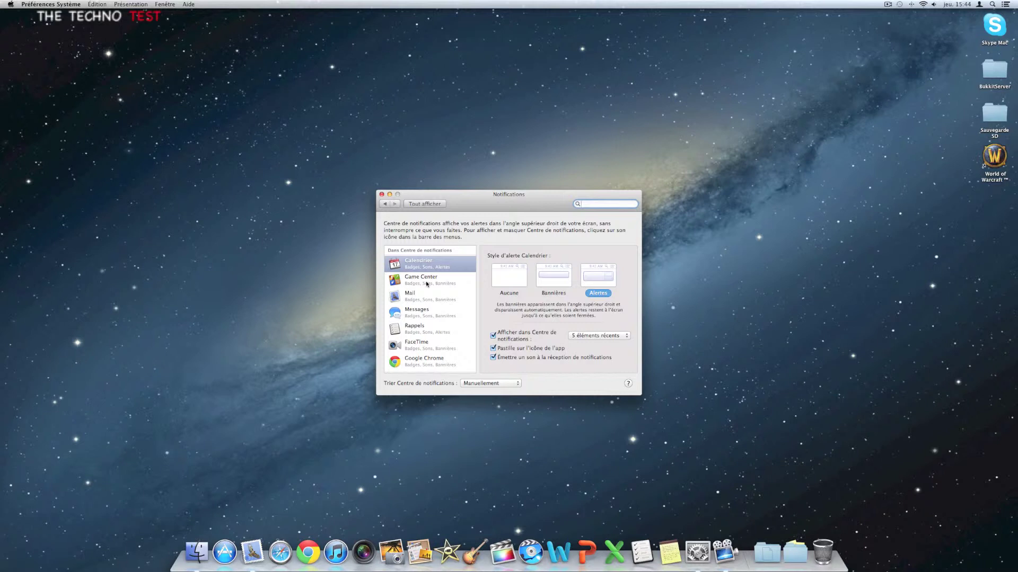
# Examine the applications in the notifications list, including the alert styles for Safari and Mail, and return to the preferences overview.
pyautogui.scroll(-3, 427, 286)
pyautogui.scroll(3, 420, 336)
pyautogui.scroll(-3, 413, 274)
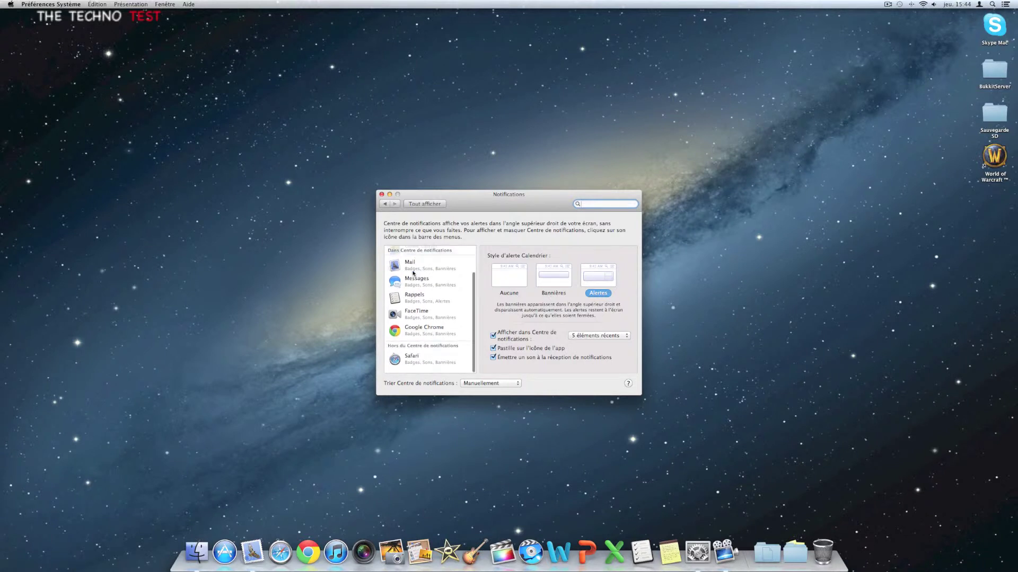
pyautogui.click(413, 336)
pyautogui.click(415, 364)
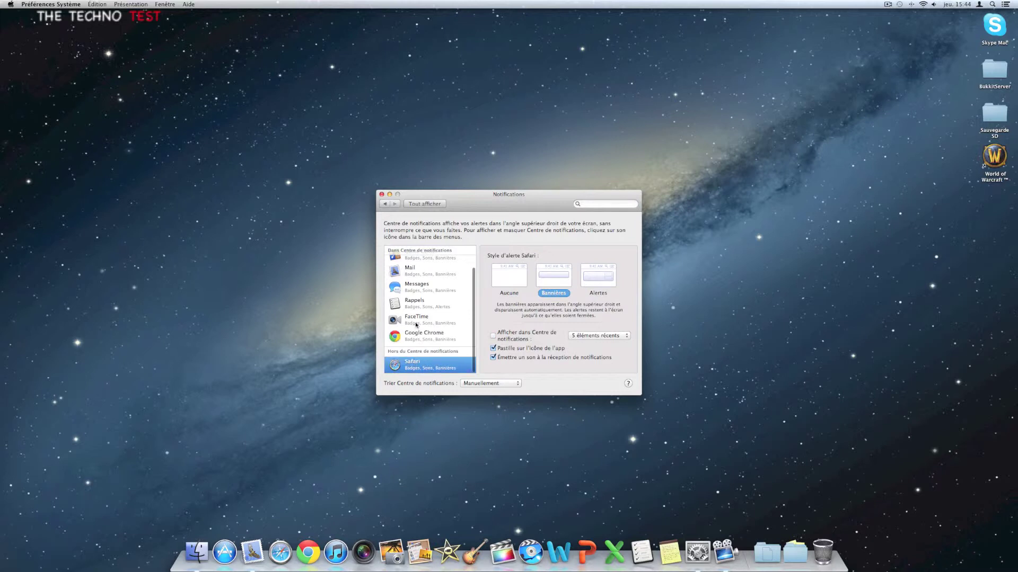
pyautogui.moveTo(416, 323); pyautogui.dragTo(416, 310)
pyautogui.press('Up')
pyautogui.press('Up')
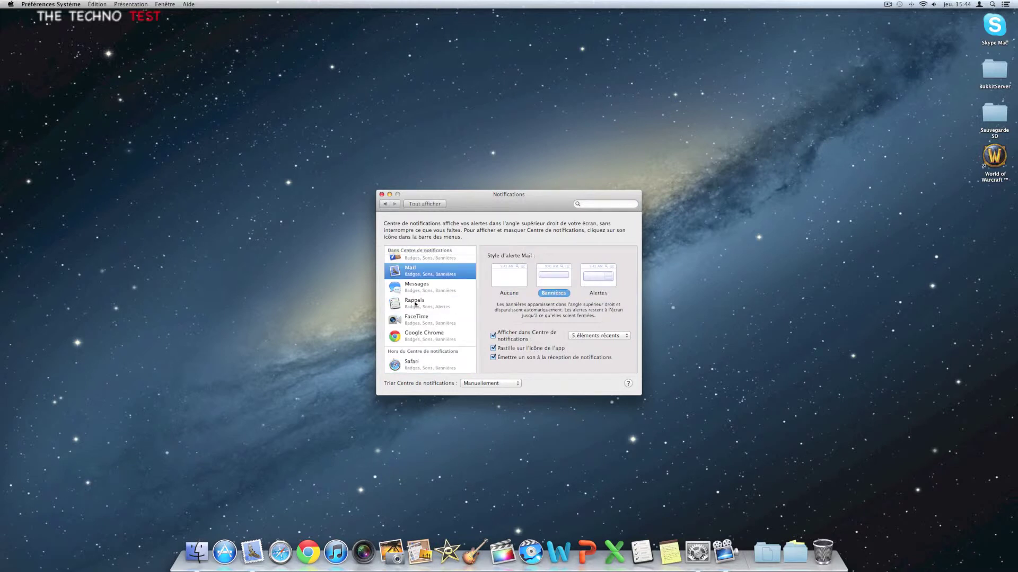
pyautogui.scroll(5, 432, 337)
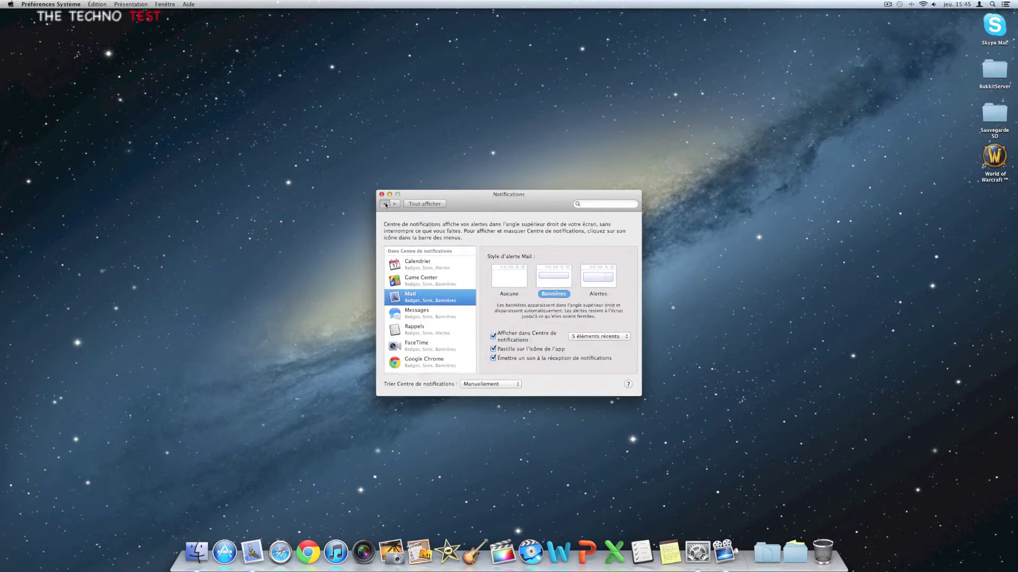
pyautogui.press('super+l')
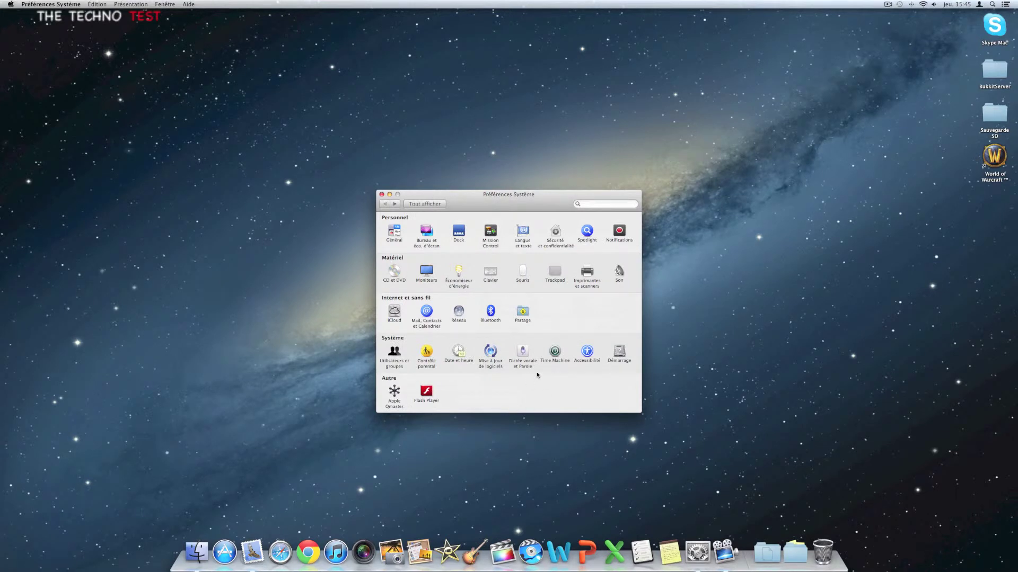
# View the Général settings under Sécurité et confidentialité, including the allowed download sources, and return to the preferences overview.
pyautogui.click(555, 233)
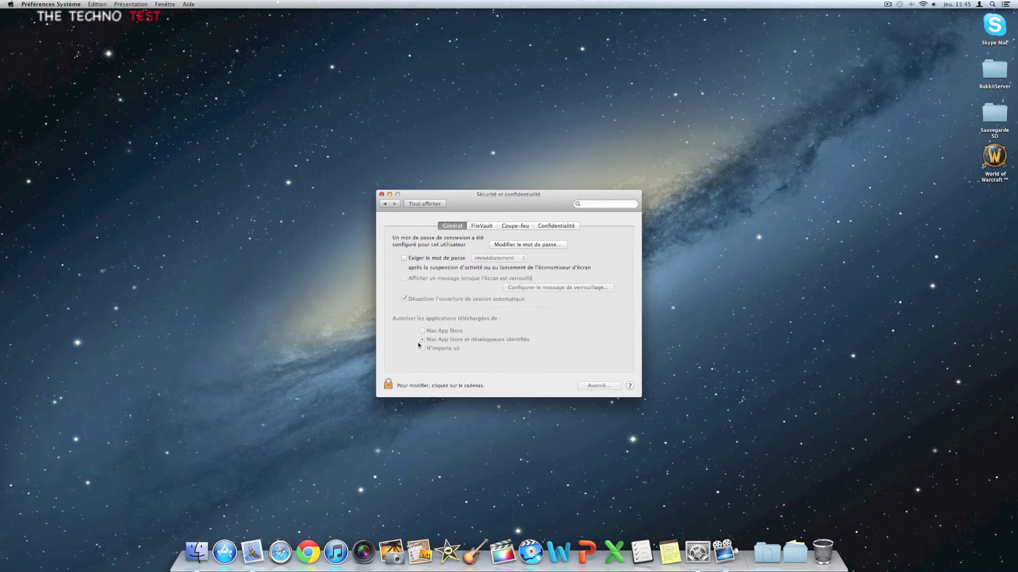
pyautogui.click(386, 204)
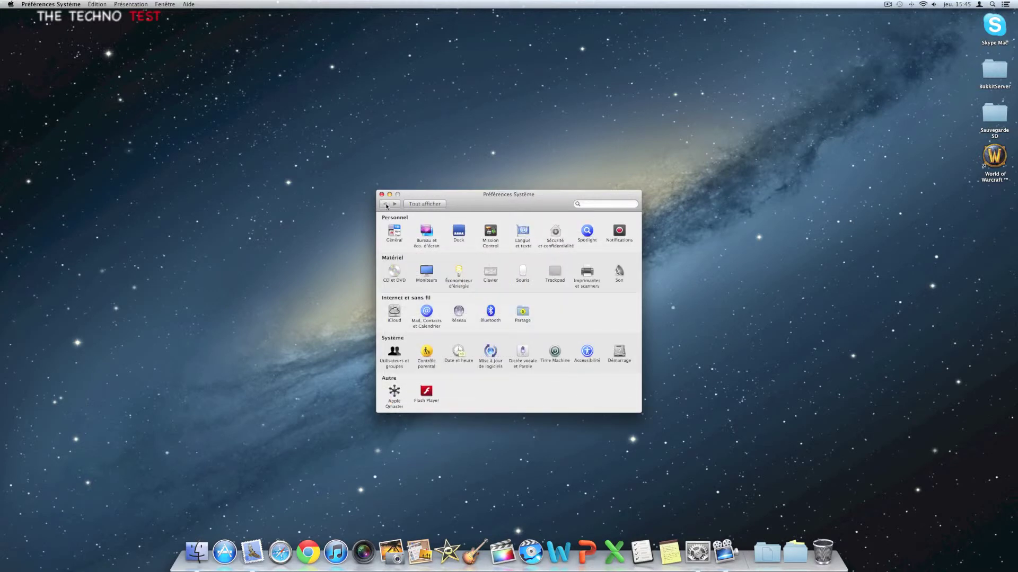
# View the Dictée vocale settings under Dictée vocale et Parole, including the shortcut and language, and return to the preferences overview.
pyautogui.click(524, 354)
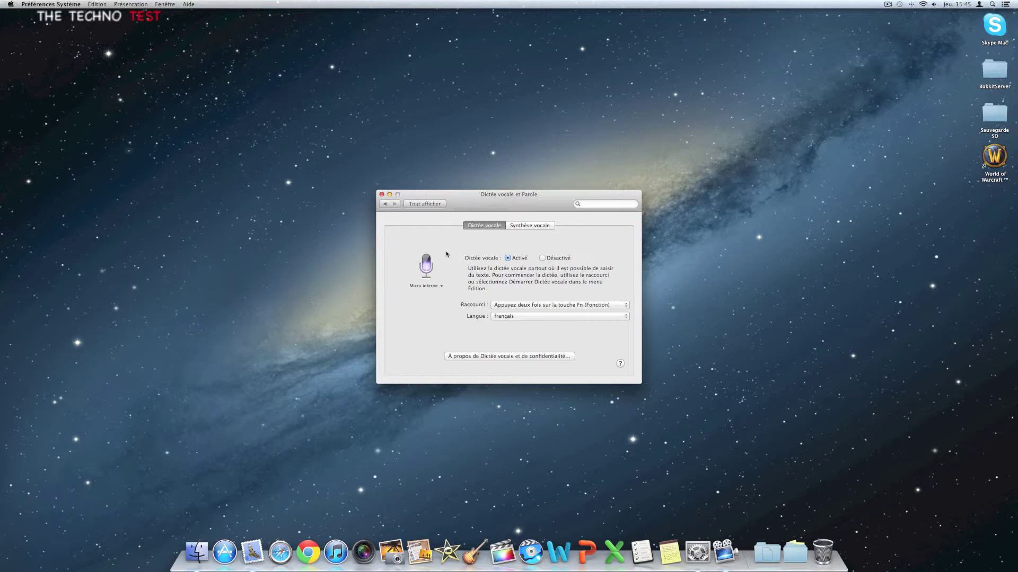
pyautogui.click(385, 205)
# Use voice dictation to enter "imprimante scanner" in the preferences search field.
pyautogui.click(603, 206)
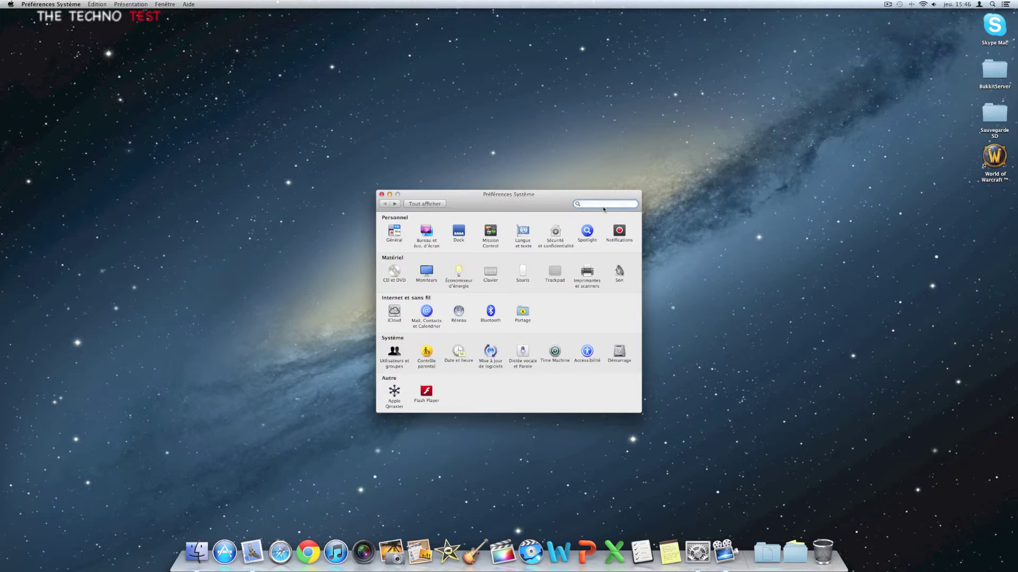
pyautogui.press('fn')
pyautogui.press('fn')
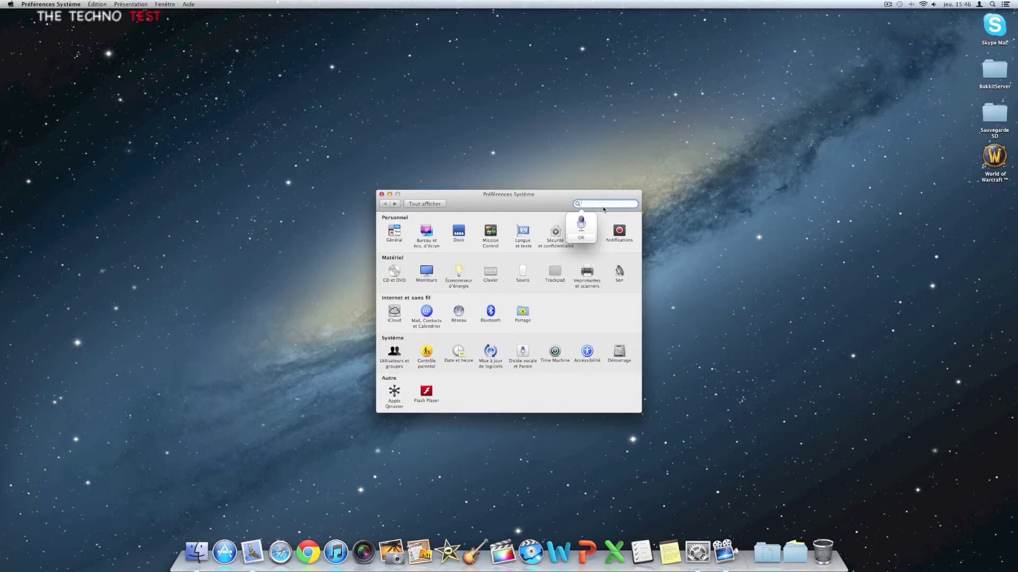
pyautogui.press('fn')
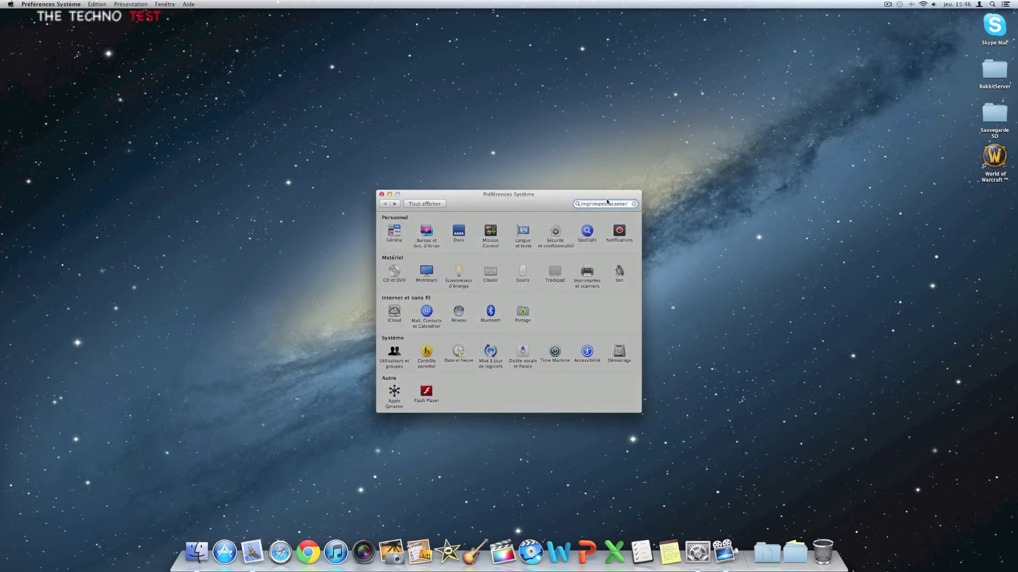
# Clear the dictated text from the preferences search field and close the Préférences Système window.
pyautogui.press('BackSpace')
pyautogui.press('BackSpace')
pyautogui.press('BackSpace')
pyautogui.press('BackSpace')
pyautogui.press('BackSpace')
pyautogui.press('BackSpace')
pyautogui.press('BackSpace')
pyautogui.press('BackSpace')
pyautogui.press('BackSpace')
pyautogui.press('BackSpace')
pyautogui.press('BackSpace')
pyautogui.press('BackSpace')
pyautogui.press('BackSpace')
pyautogui.press('BackSpace')
pyautogui.press('BackSpace')
pyautogui.press('BackSpace')
pyautogui.press('BackSpace')
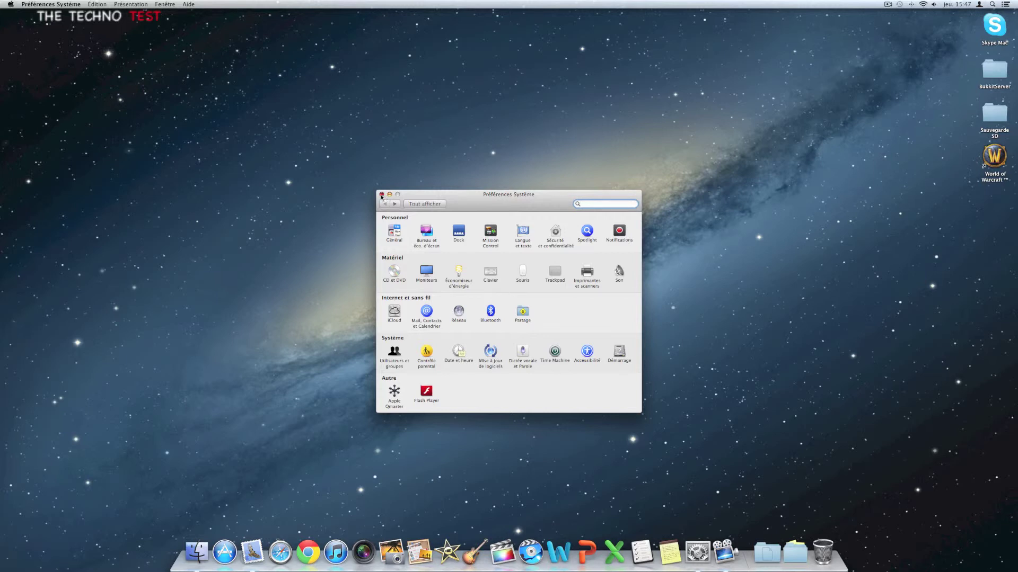
pyautogui.click(381, 195)
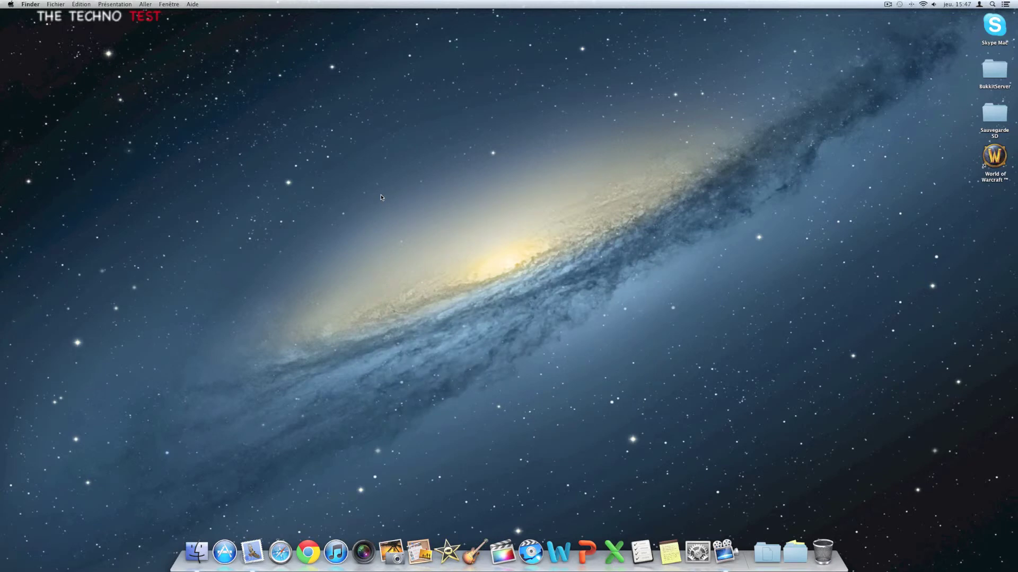
# Open Launchpad, look through its pages of applications, and return to the desktop.
pyautogui.press('F4')
pyautogui.hscroll(5, 381, 197)
pyautogui.hscroll(-5, 381, 197)
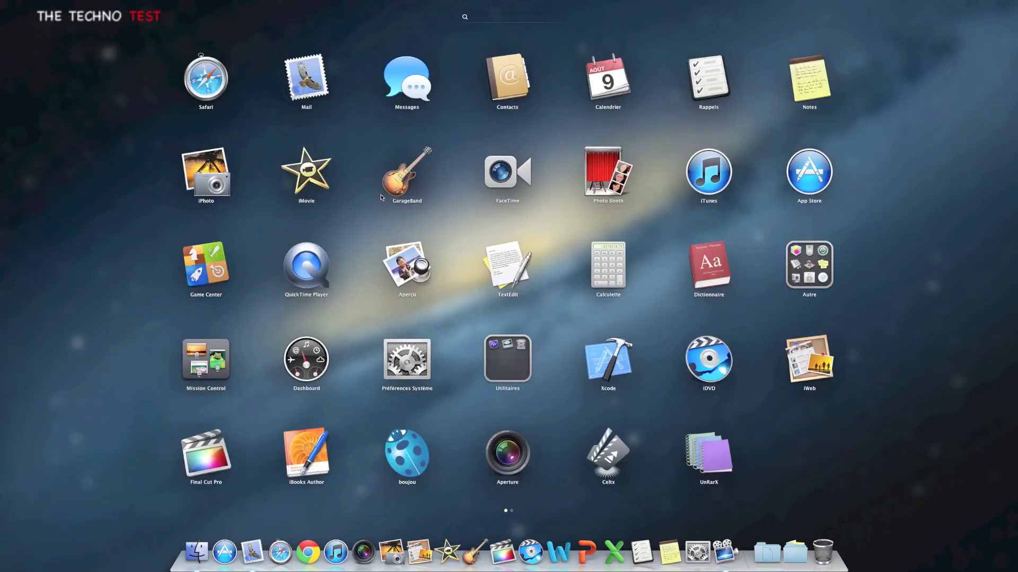
pyautogui.press('F4')
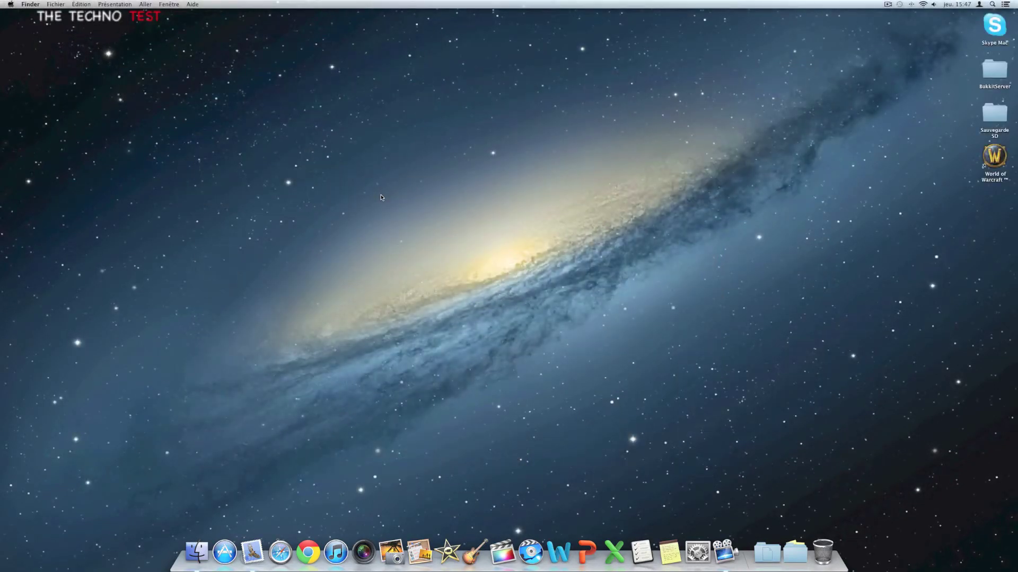